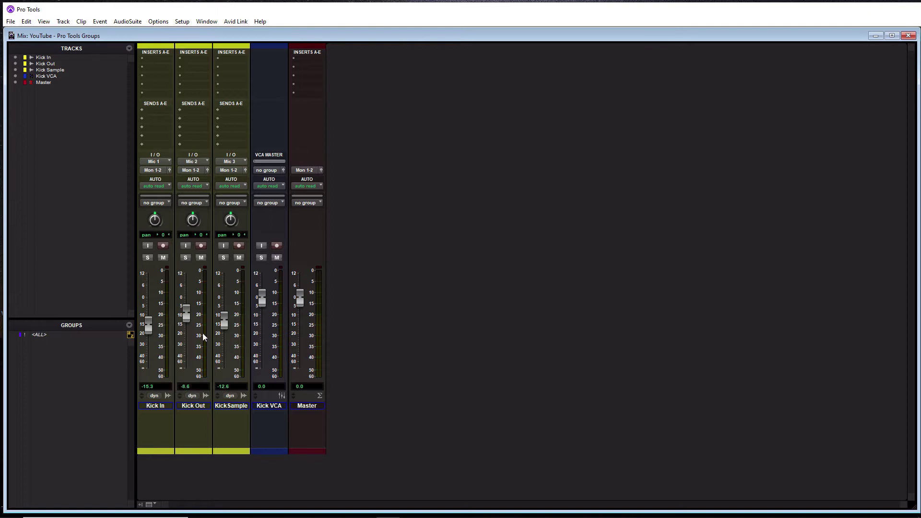
Step: Select the Kick In, Kick Out and Kick Sample tracks together
click(158, 406)
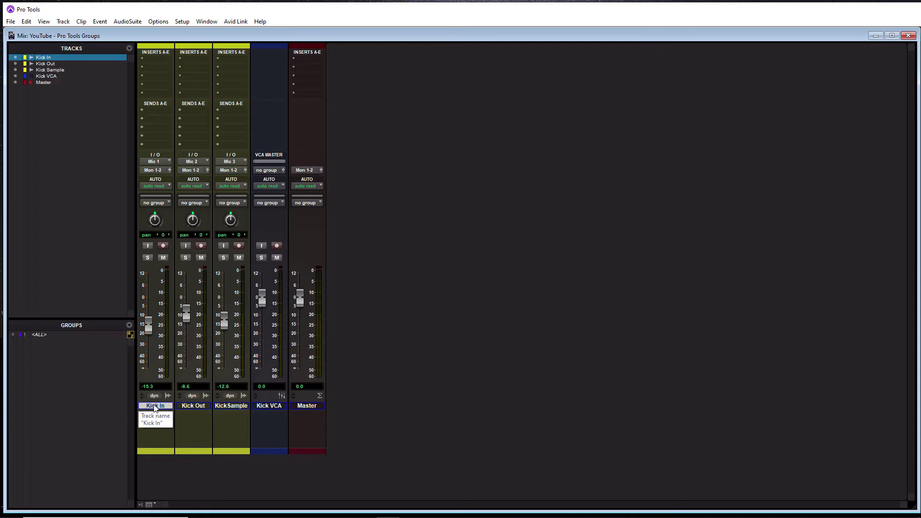
shift+click(230, 406)
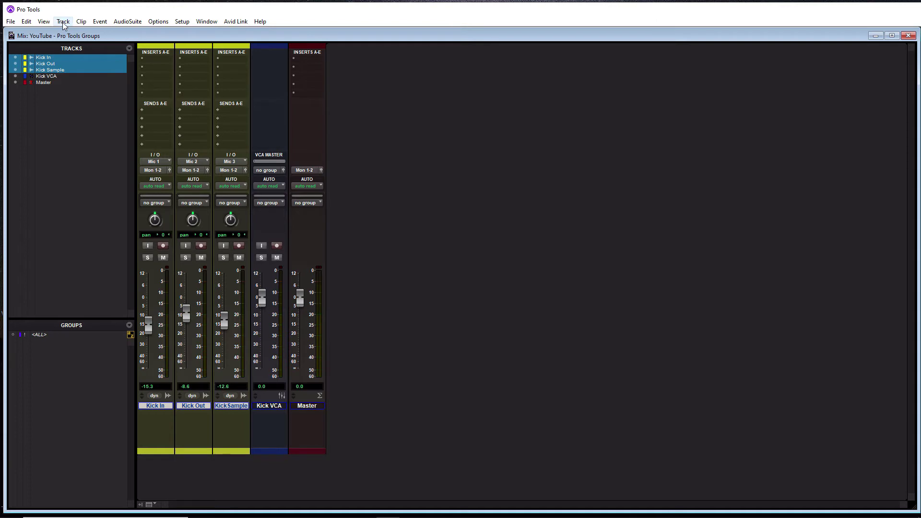
click(63, 22)
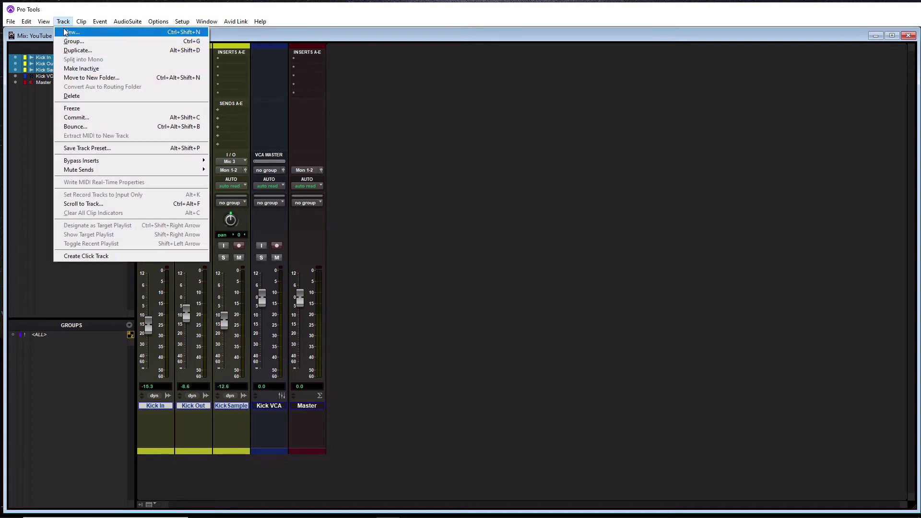
Step: Create a Mix/Edit group from the three selected kick tracks, naming it 'Kick'
click(70, 42)
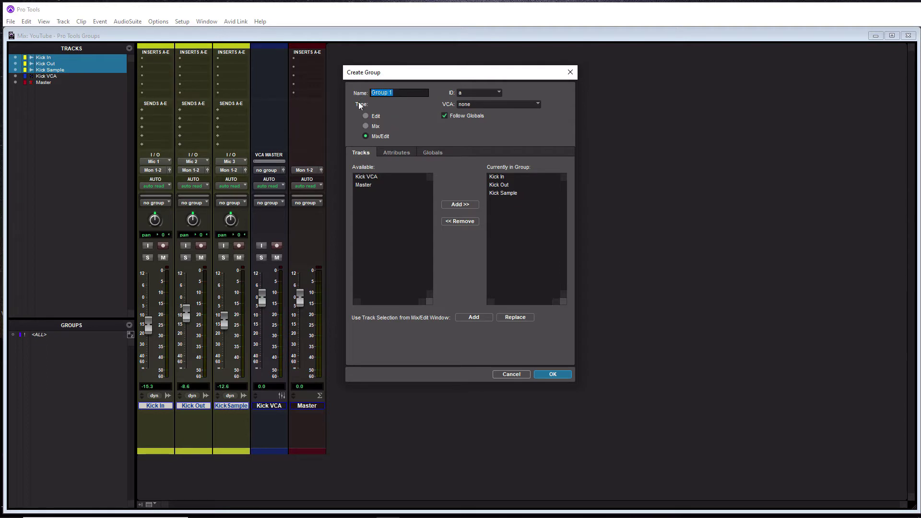
text(Kick)
click(363, 187)
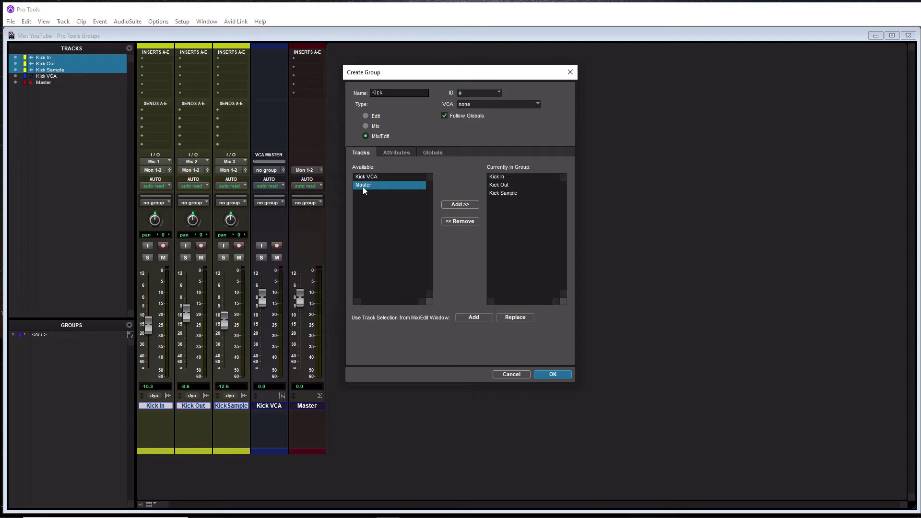
click(456, 206)
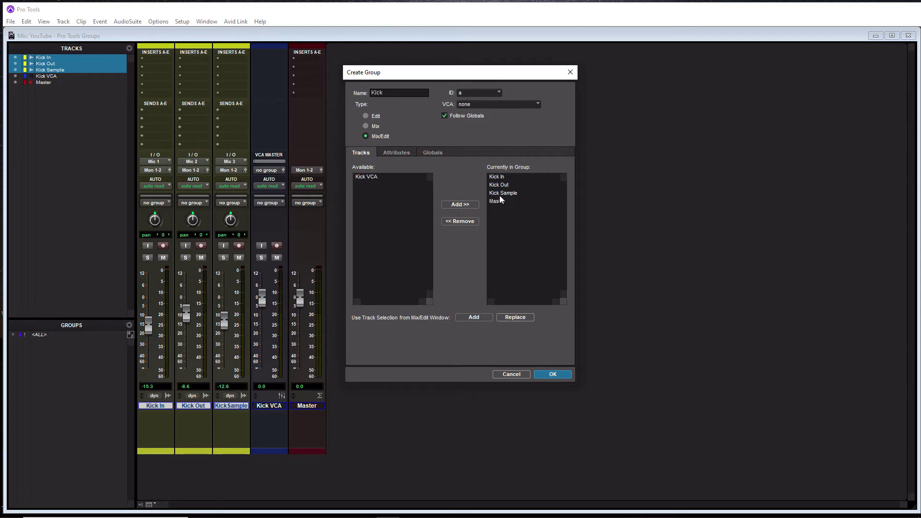
click(499, 202)
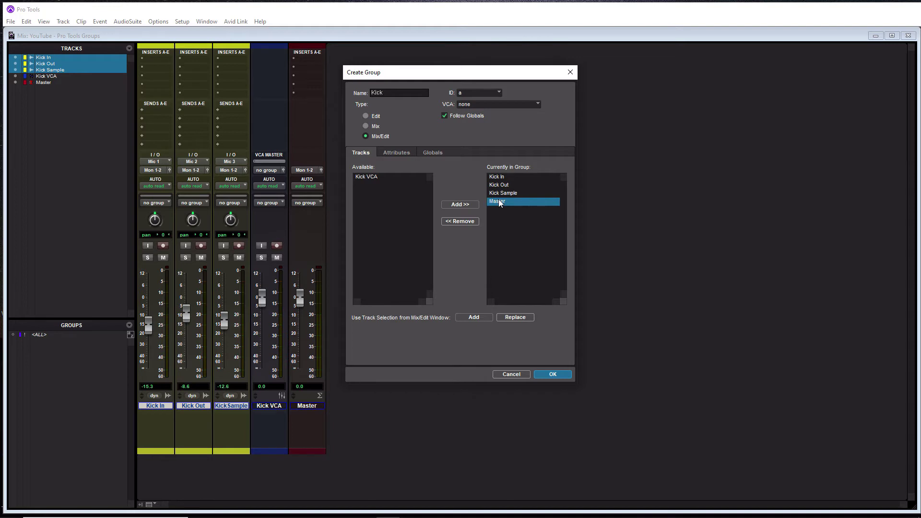
click(465, 221)
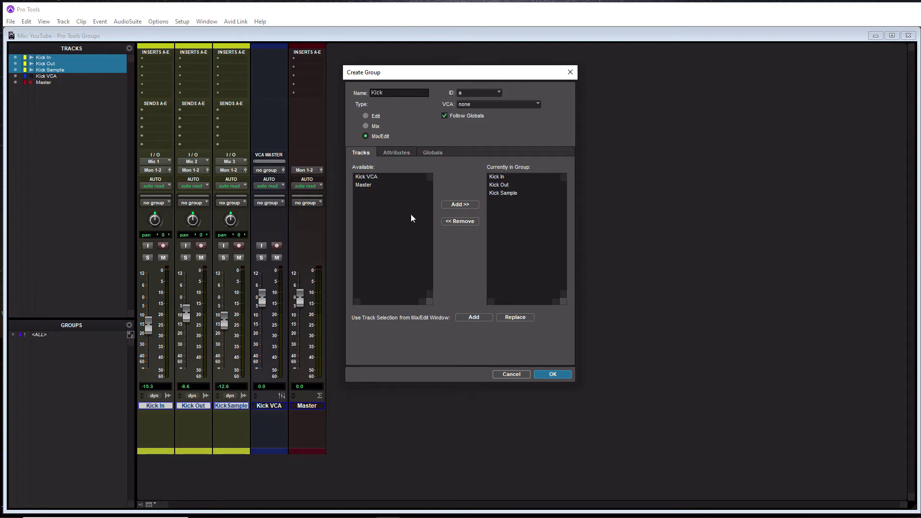
click(396, 153)
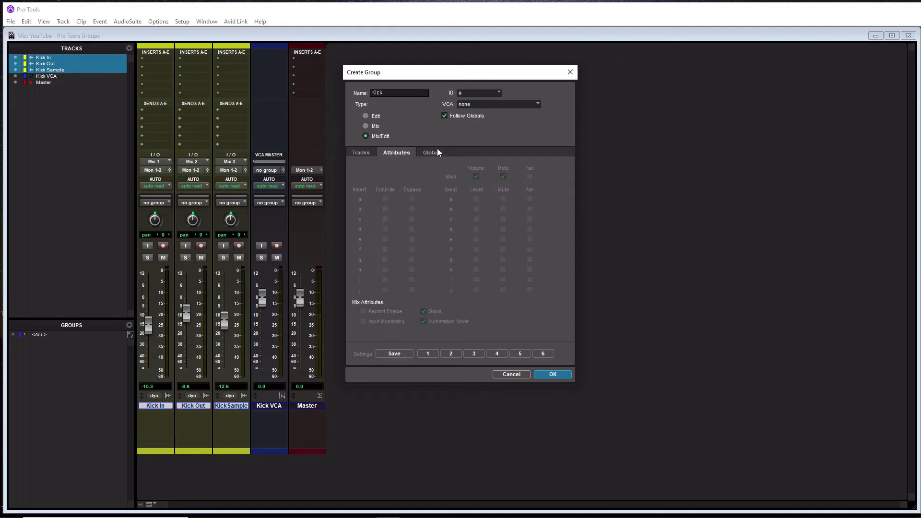
Step: Toggle Follow Globals off and on for the Kick group, then view its Globals settings
click(445, 116)
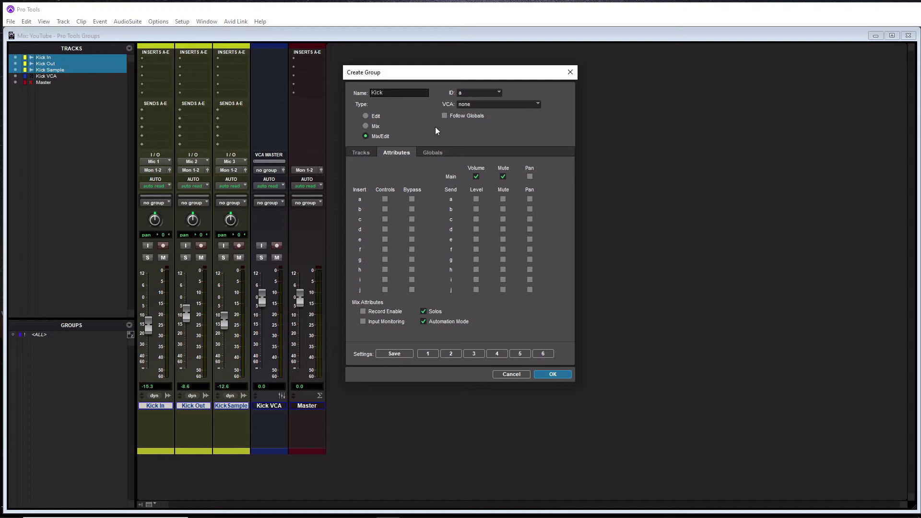
click(444, 115)
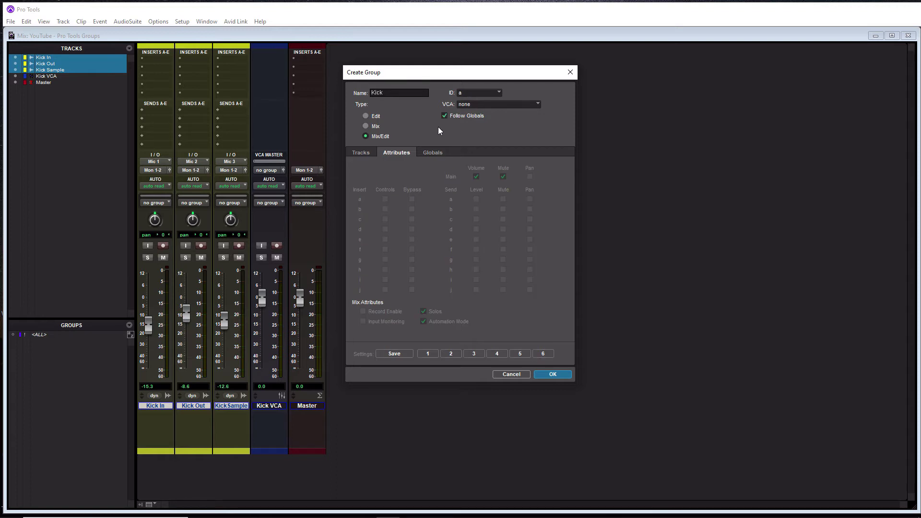
click(433, 152)
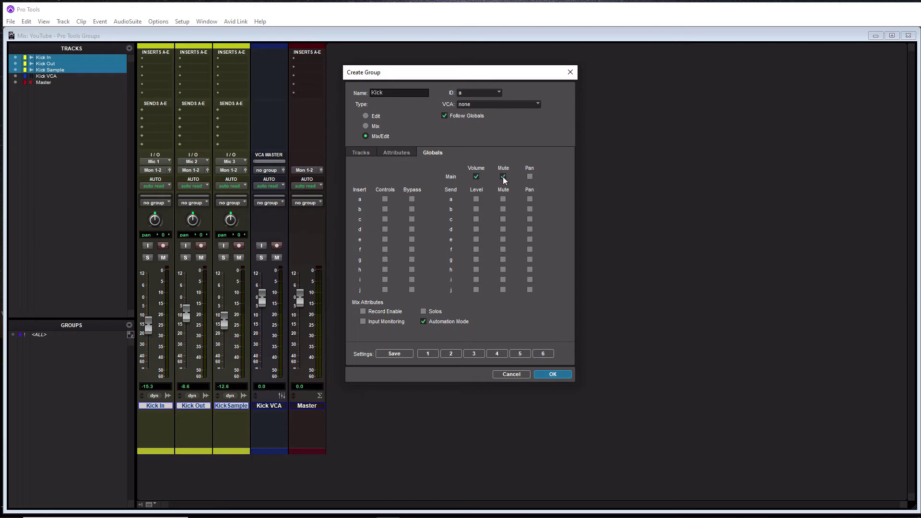
Step: Add solo linking to the Kick group and save these settings to preset location 1
click(422, 310)
click(390, 354)
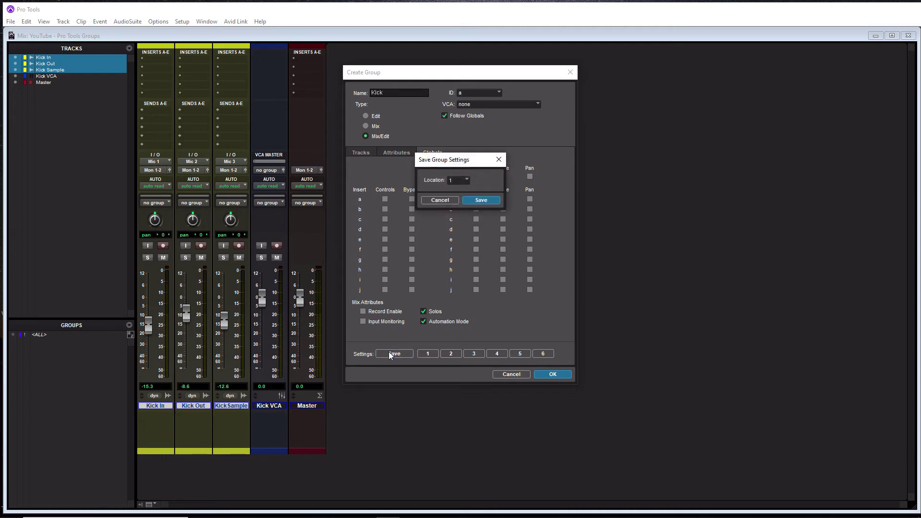
click(479, 202)
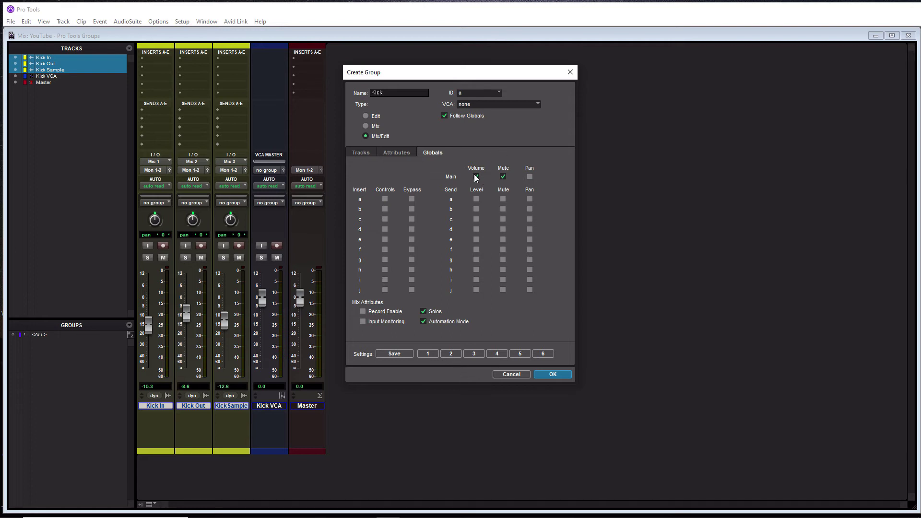
Step: Save a pan-only linking preset to location 2
click(530, 177)
click(399, 353)
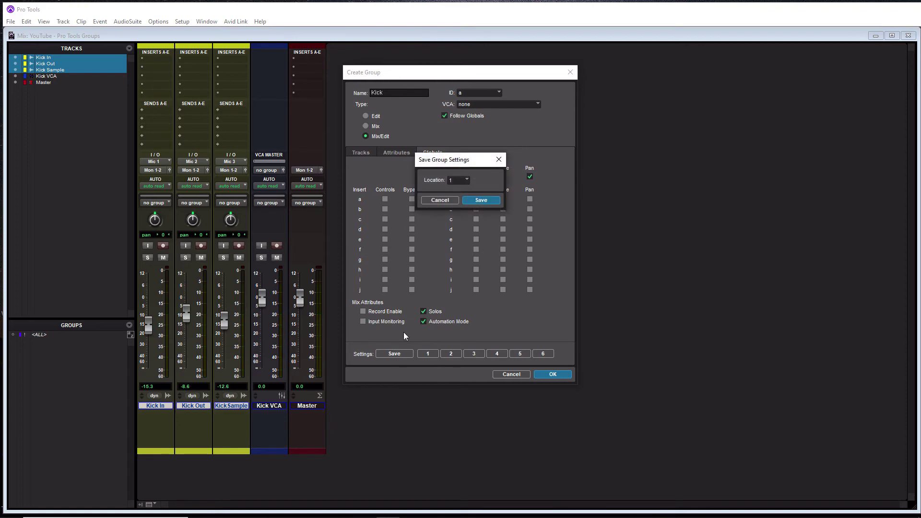
click(465, 182)
click(470, 193)
click(473, 201)
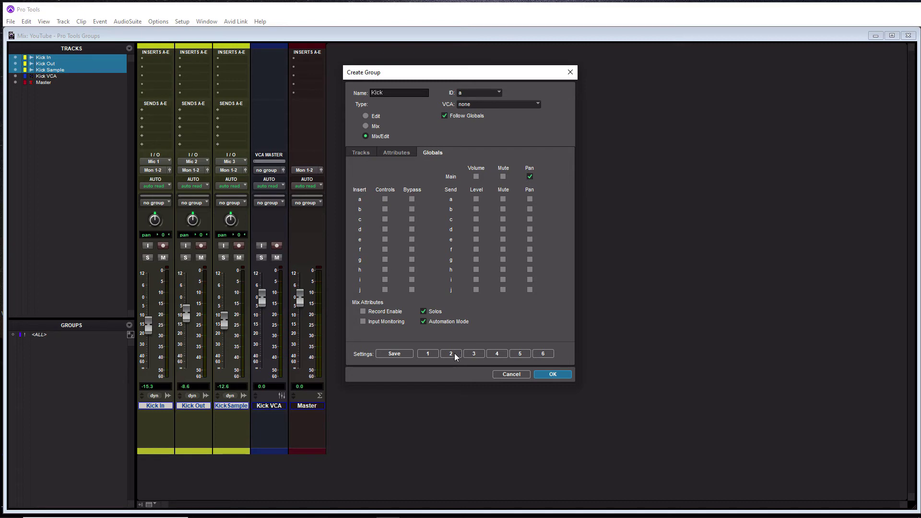
Step: Recall presets 1, 2, then 1 again, and create the Kick group
click(428, 353)
click(451, 354)
click(427, 353)
click(550, 375)
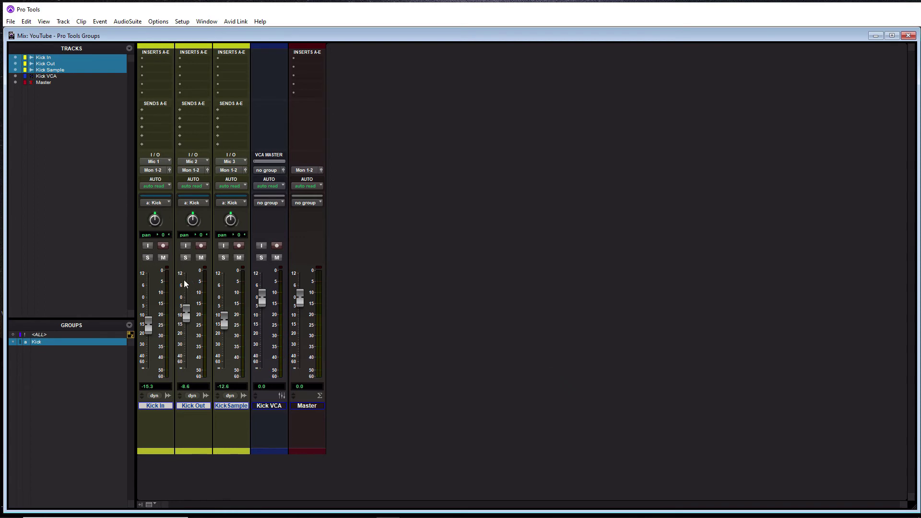
click(148, 258)
click(148, 258)
click(163, 259)
click(163, 258)
mouse_move(150, 330)
mouse_down()
mouse_move(149, 349)
mouse_move(150, 313)
mouse_move(154, 345)
mouse_move(158, 315)
mouse_up()
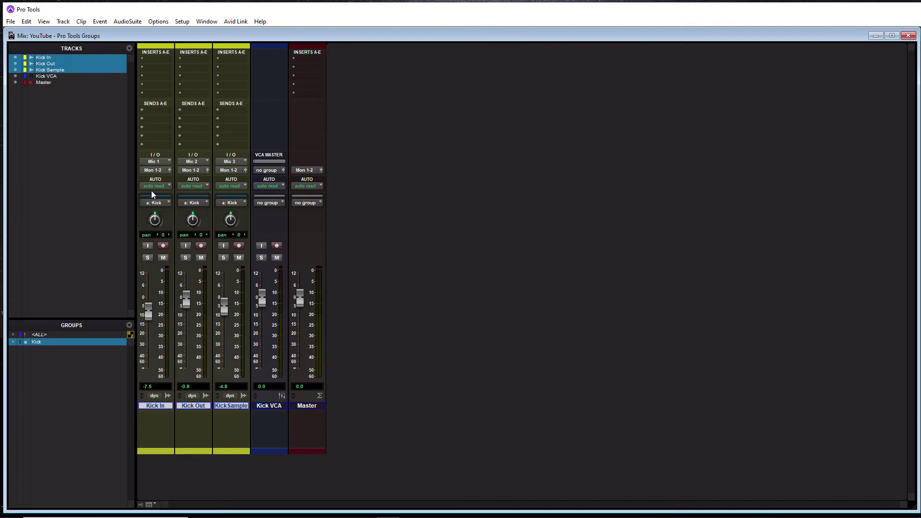
click(168, 186)
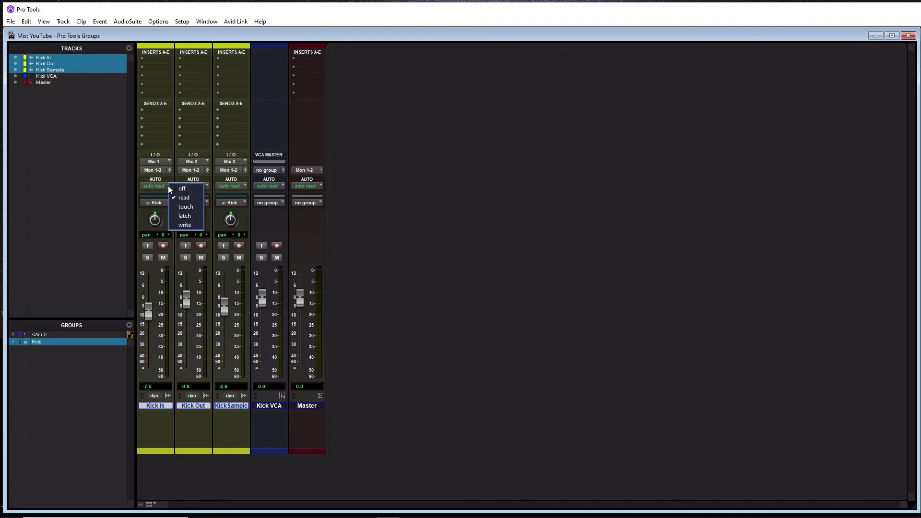
click(181, 190)
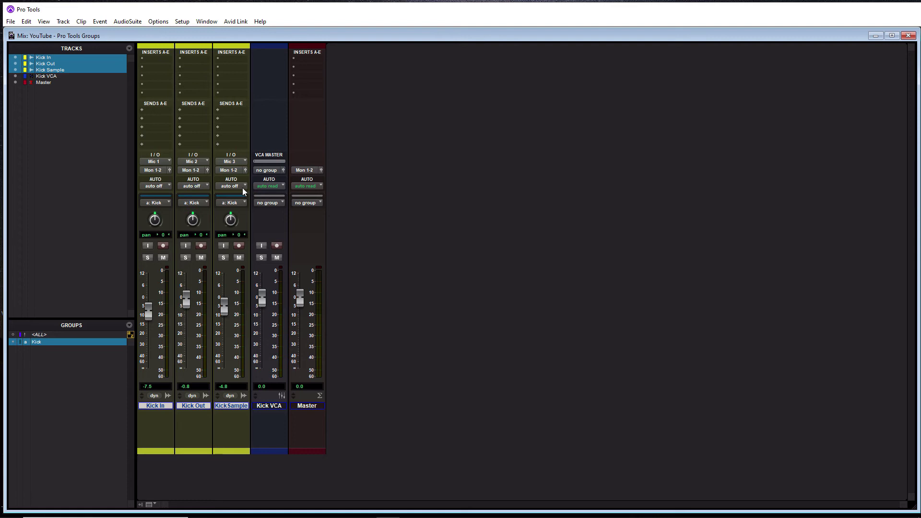
click(159, 186)
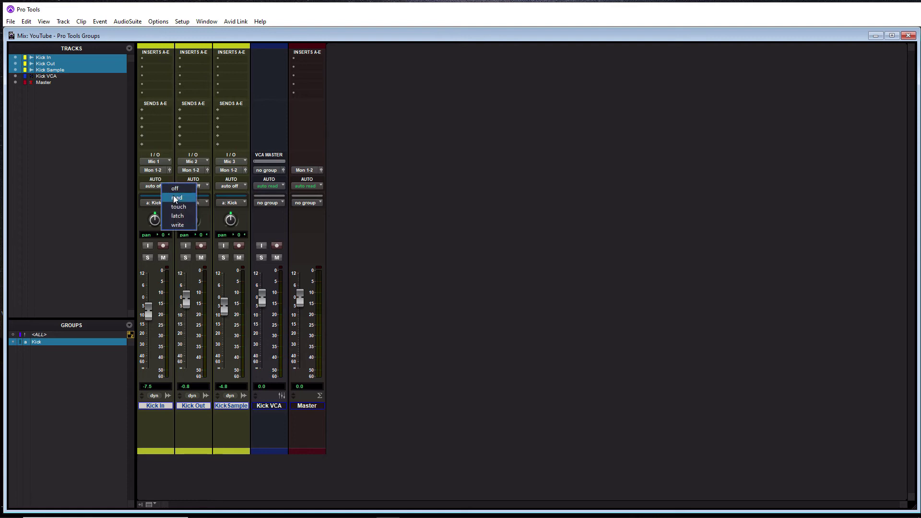
click(174, 196)
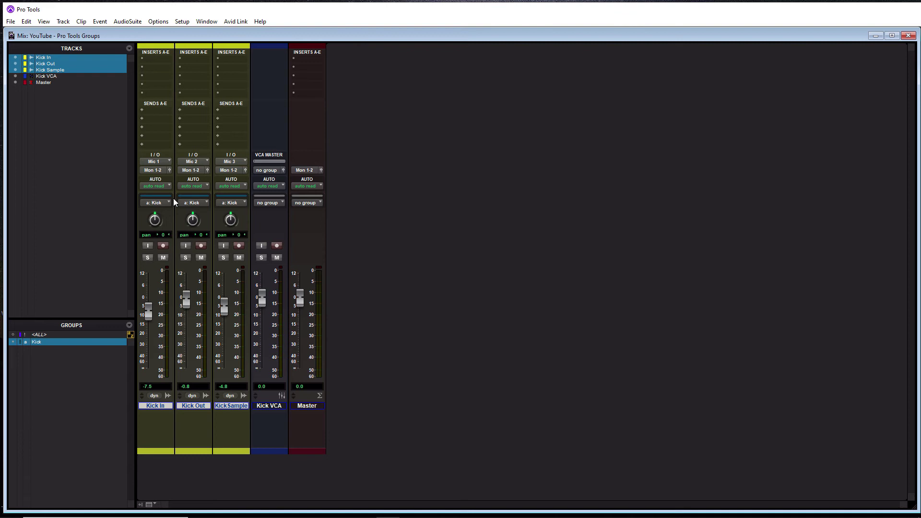
Step: Modify the Kick group so its VCA master is Kick VCA
right_click(35, 341)
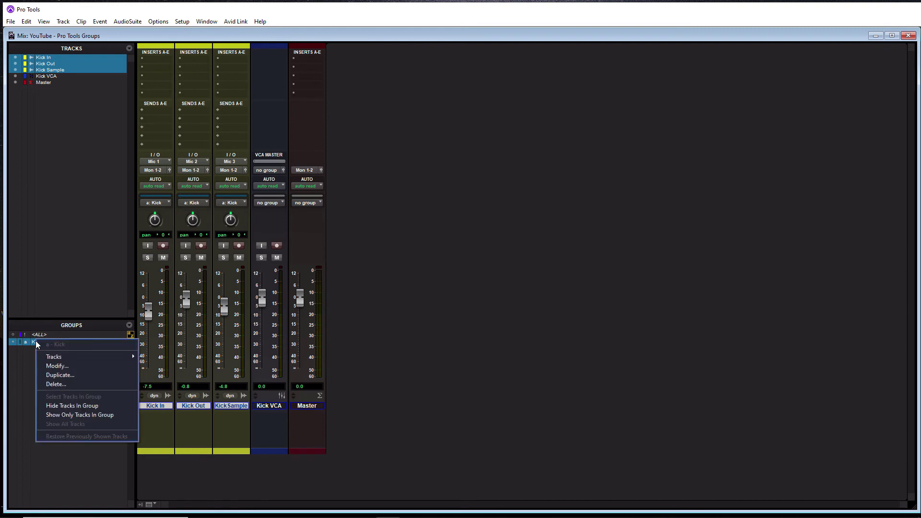
click(57, 366)
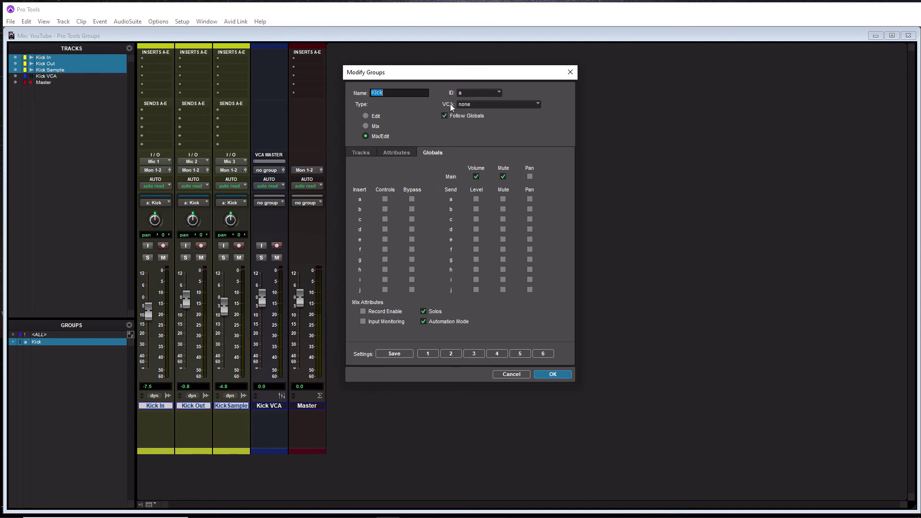
click(481, 108)
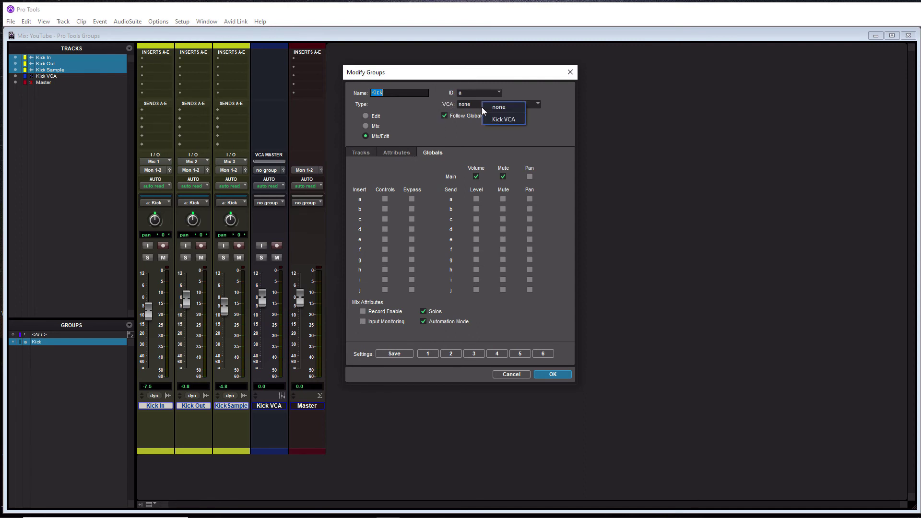
click(506, 120)
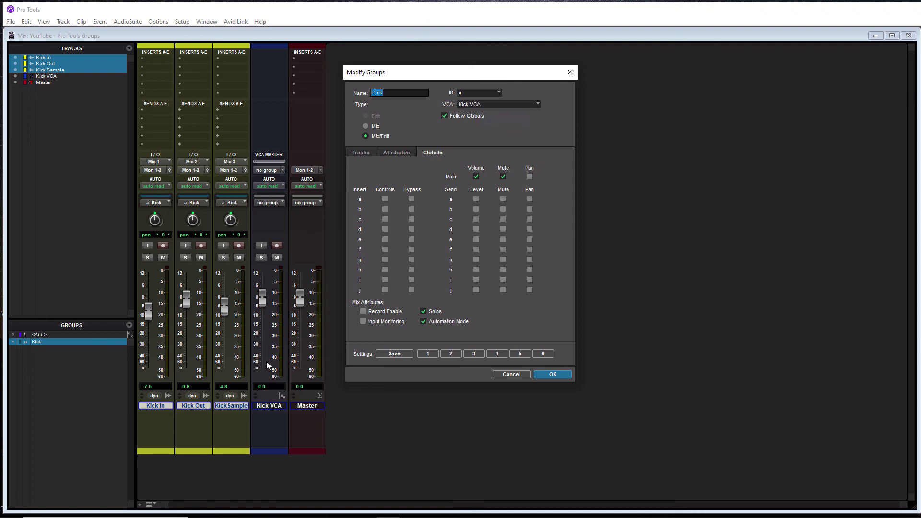
click(553, 375)
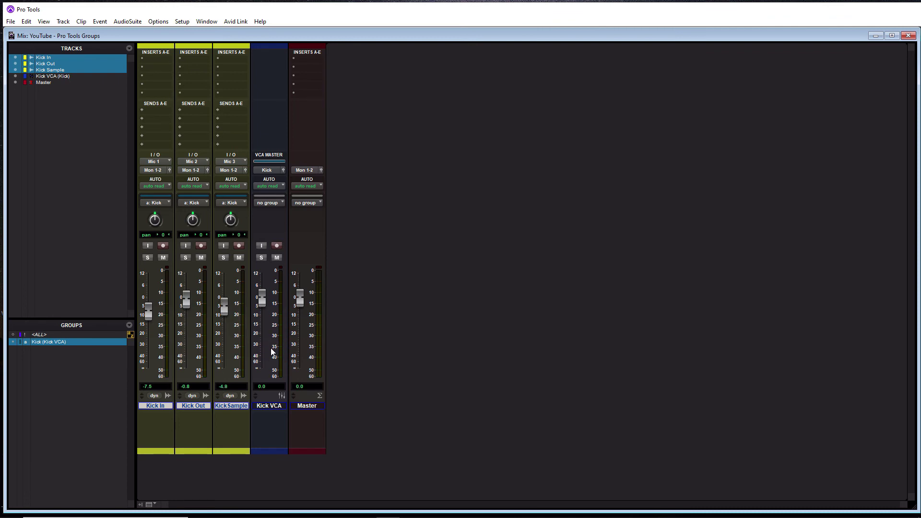
Step: Test the Kick VCA fader on the kick tracks, reset it to 0.0 dB, and select all tracks
mouse_move(262, 306)
mouse_down()
mouse_move(263, 318)
mouse_move(265, 306)
mouse_up()
alt+click(260, 307)
key(ctrl+a)
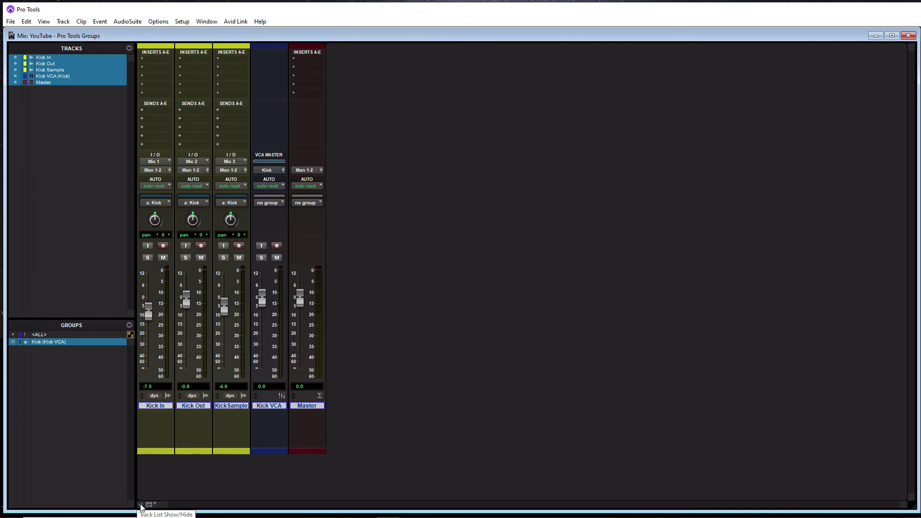
click(141, 506)
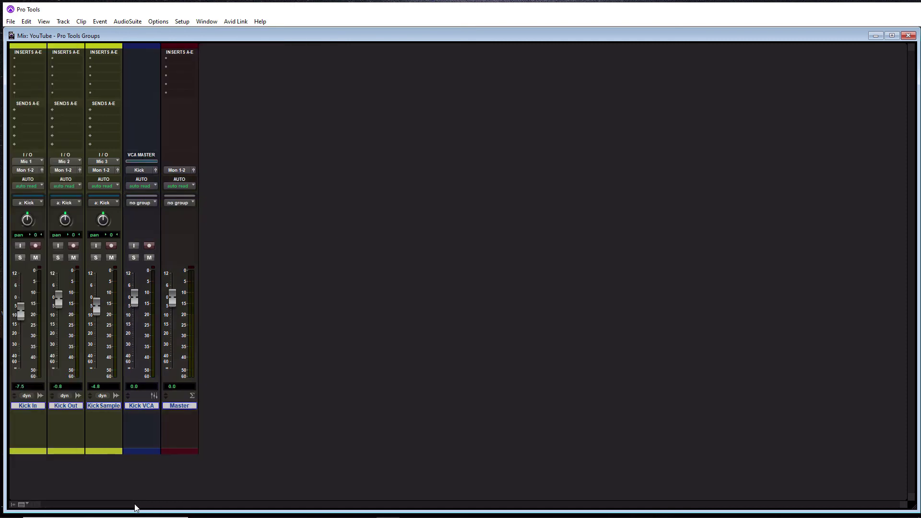
click(13, 504)
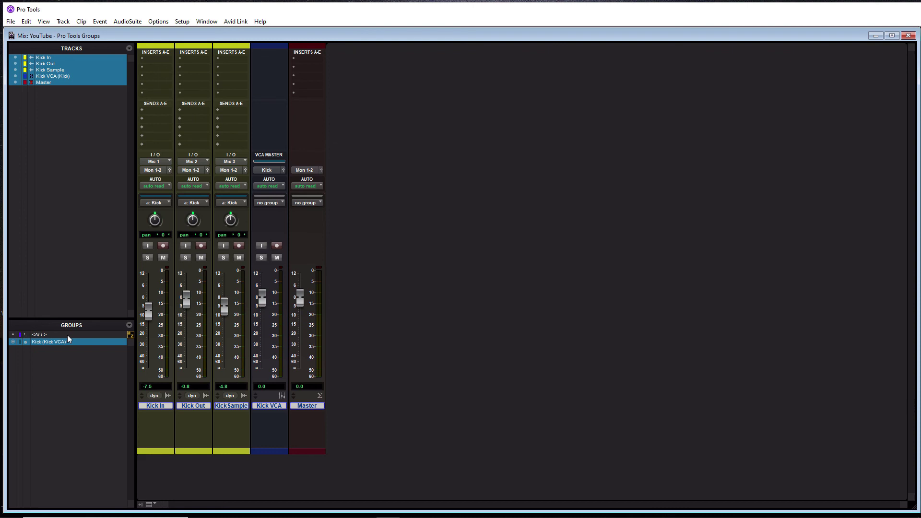
Step: Lower all tracks together via the <ALL> group, Kick Out to -2.2 dB, then deactivate <ALL>
click(37, 335)
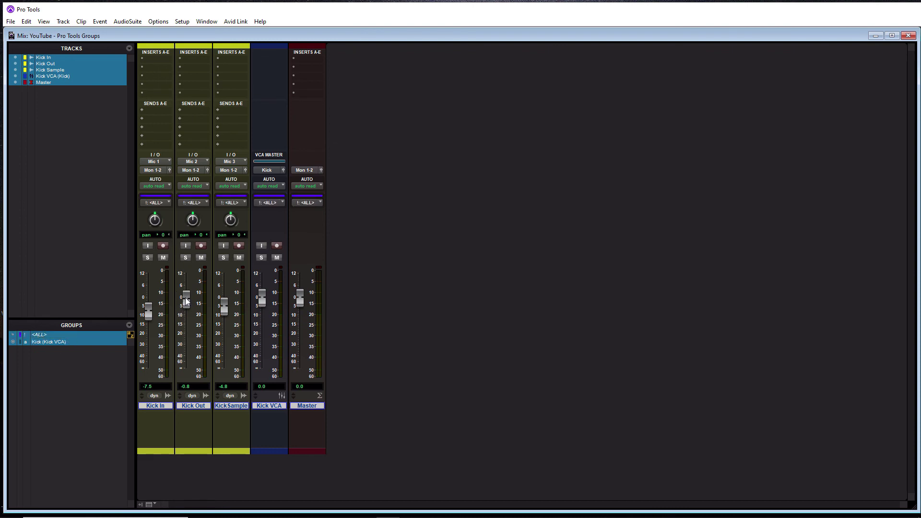
mouse_move(185, 298)
mouse_down()
mouse_move(189, 321)
mouse_move(191, 300)
mouse_up()
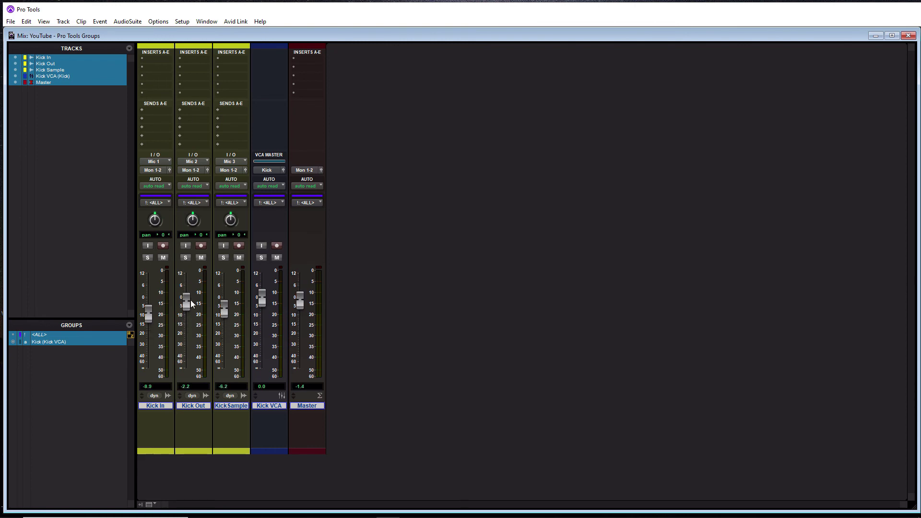
click(37, 335)
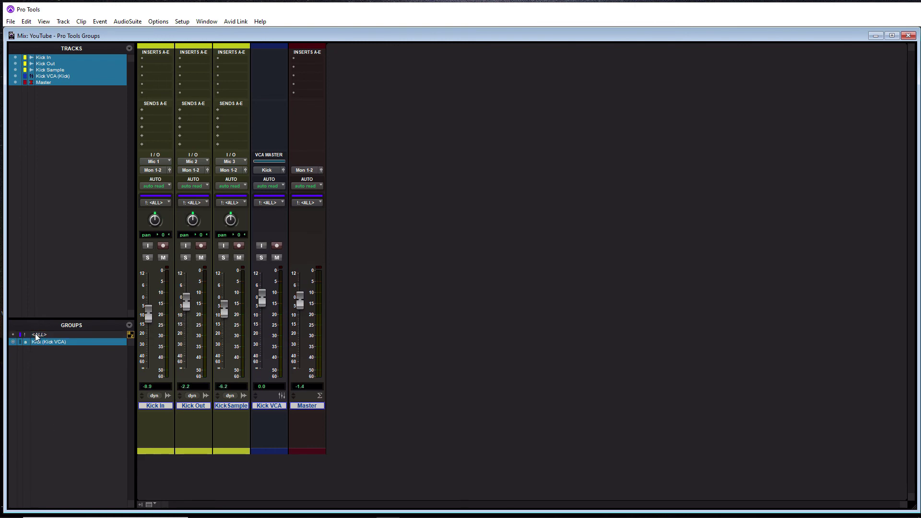